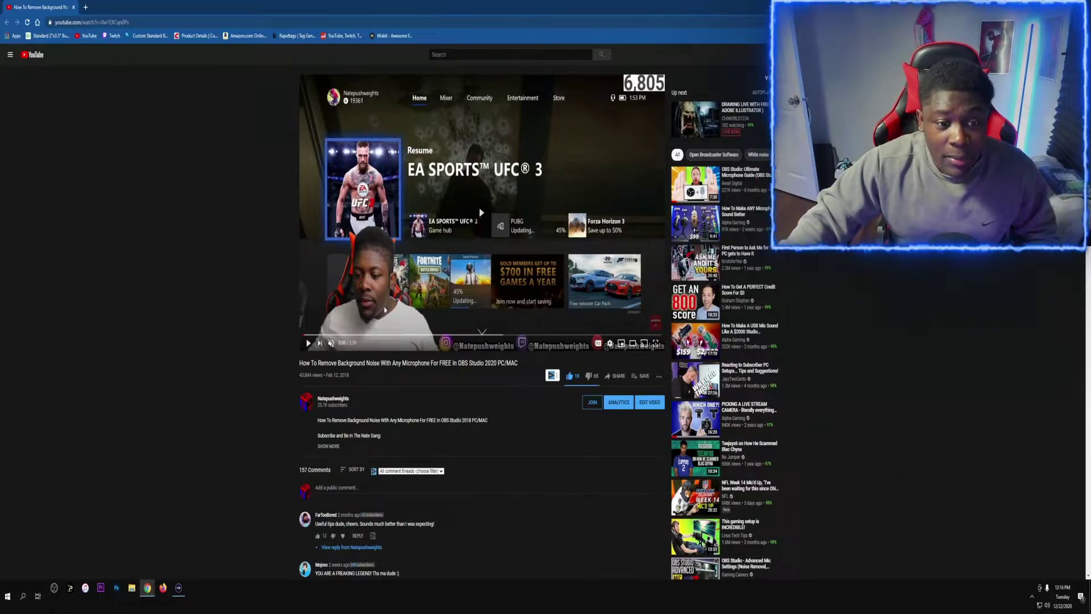
Step: Seek the YouTube tutorial ahead to about 2:45 where the OBS window appears
left_click(476, 334)
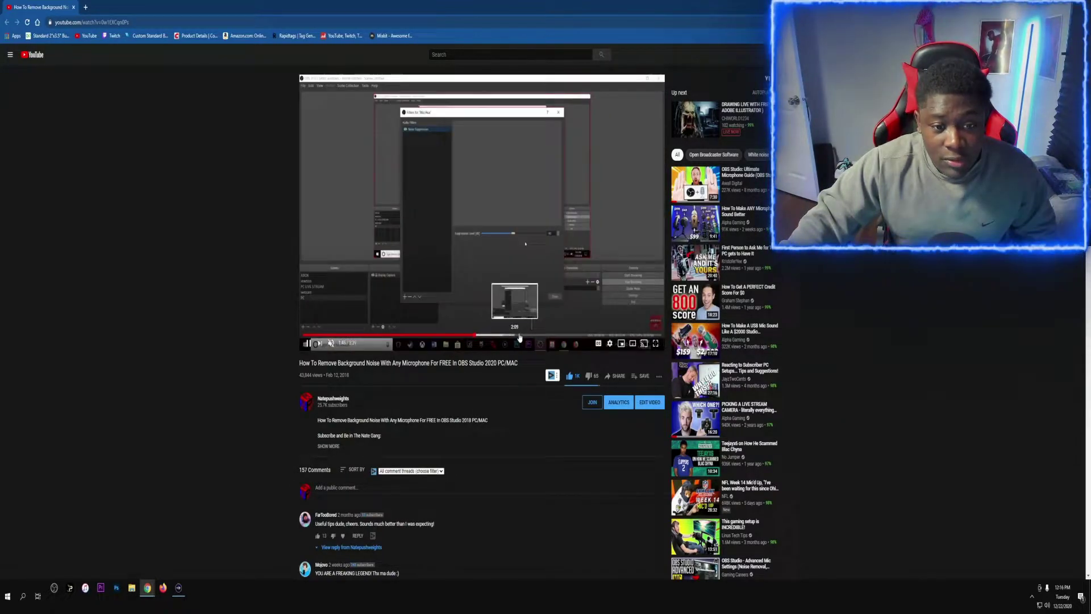
left_click(520, 337)
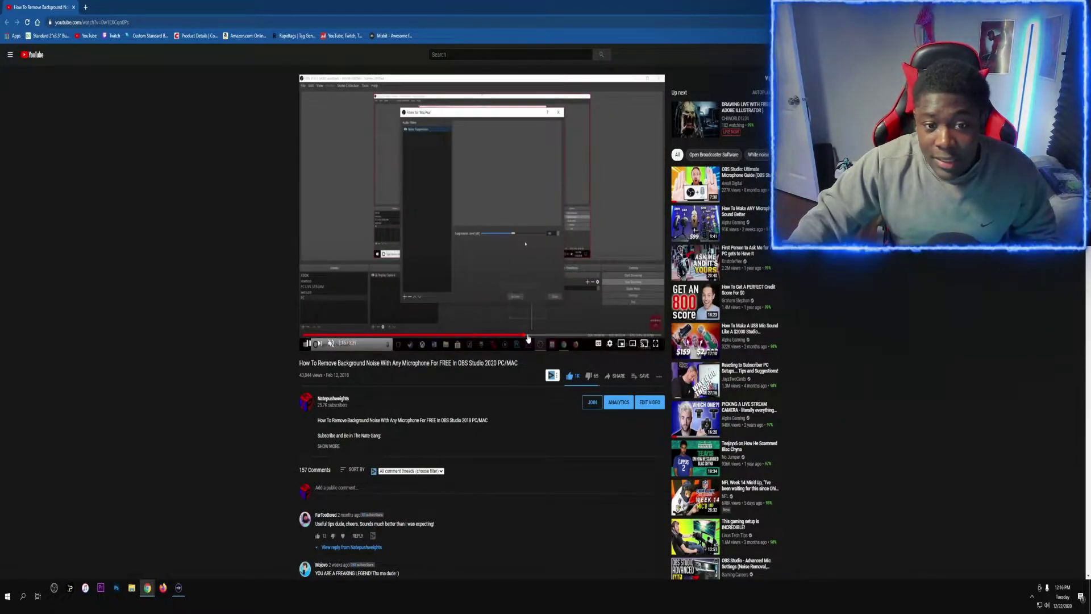
left_click(574, 334)
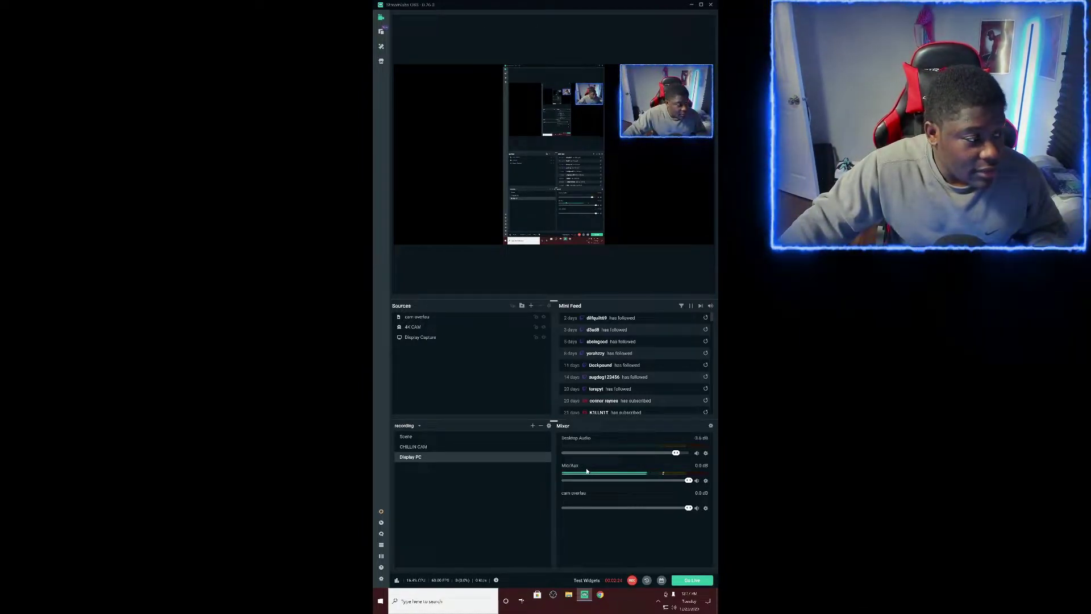
right_click(626, 474)
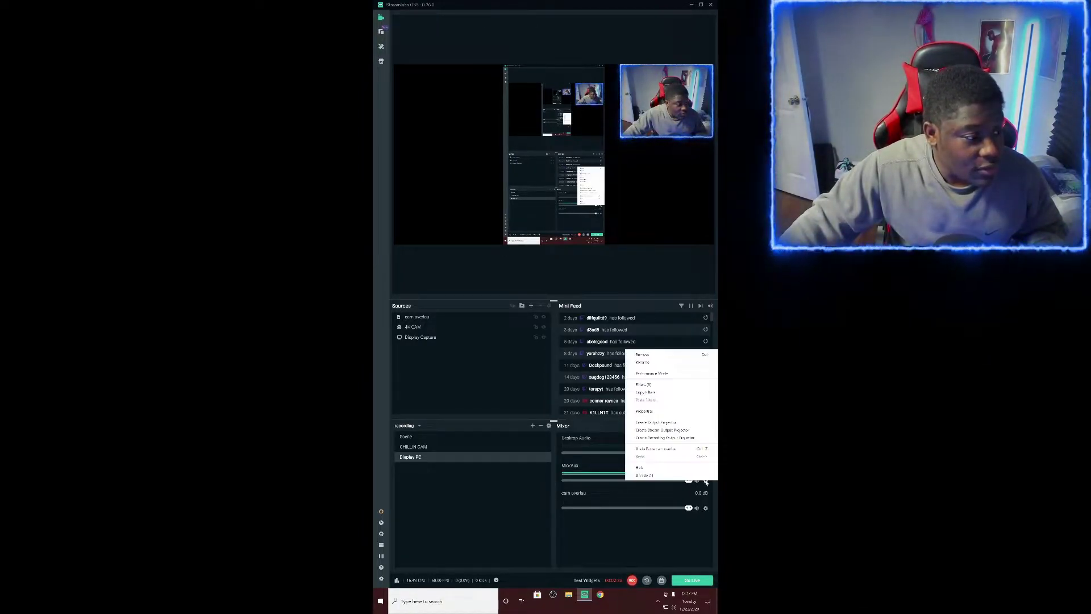
left_click(650, 410)
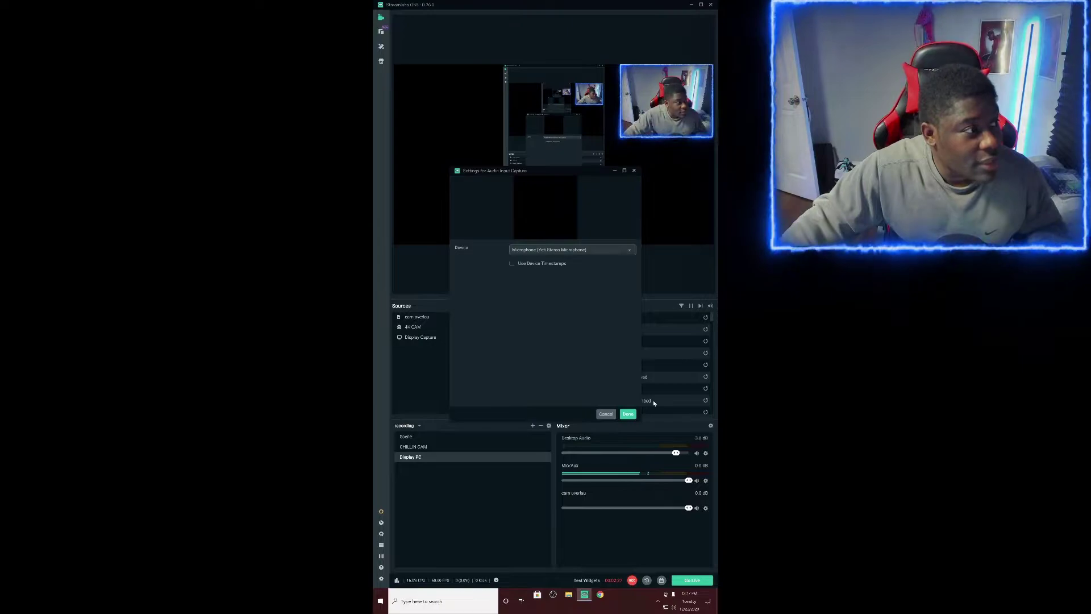
left_click(627, 251)
left_click(537, 265)
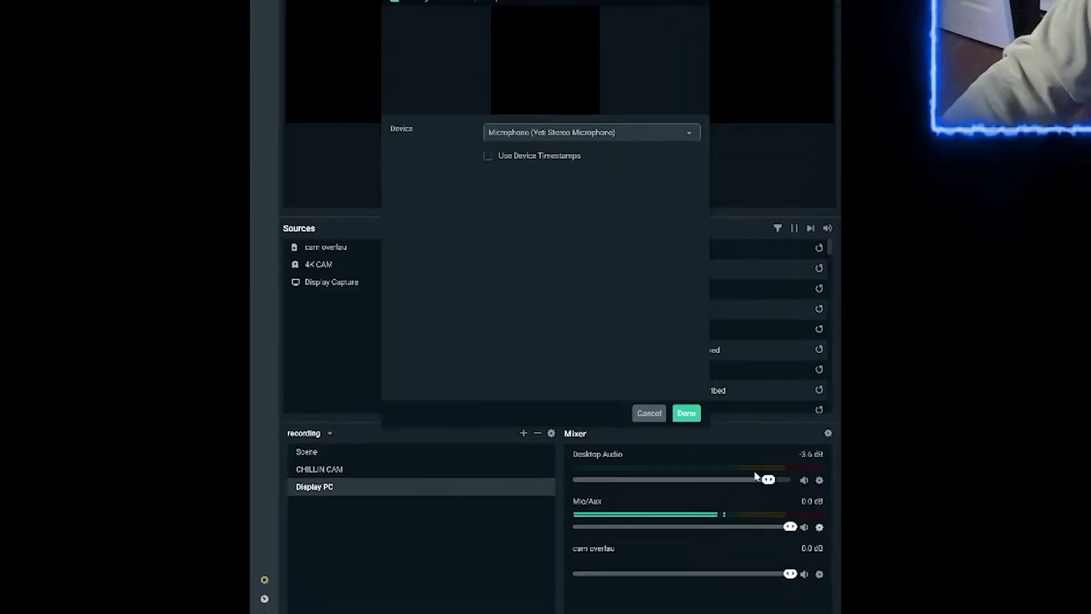
left_click(628, 413)
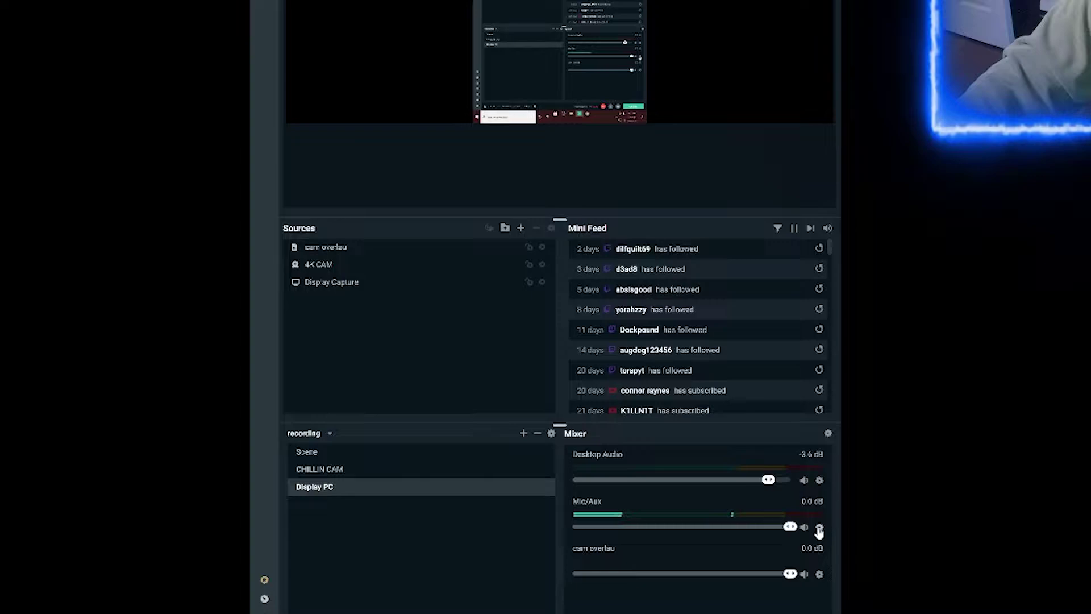
left_click(821, 528)
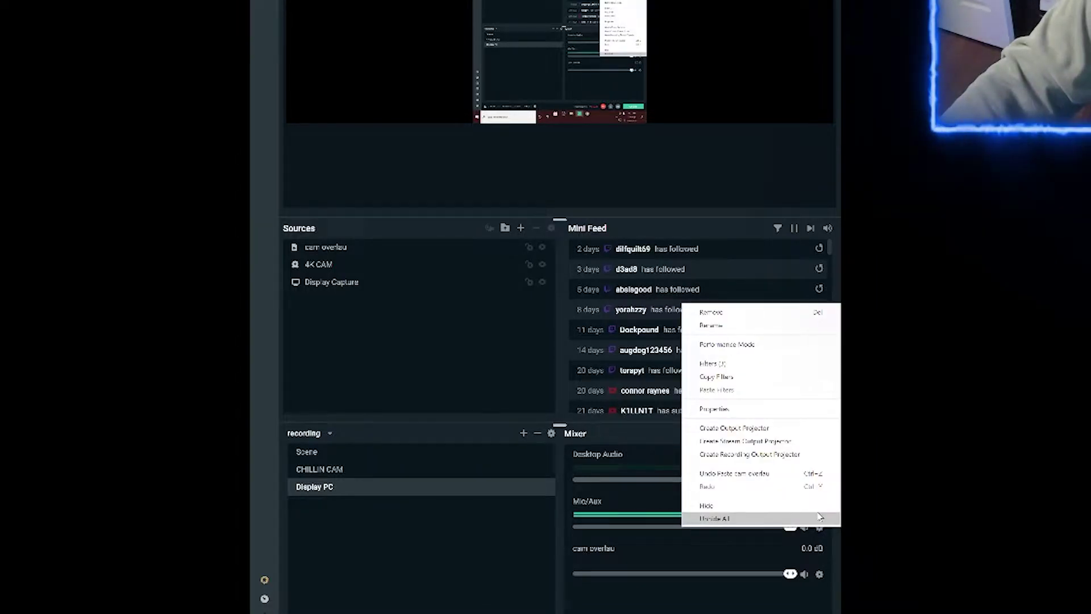
left_click(753, 410)
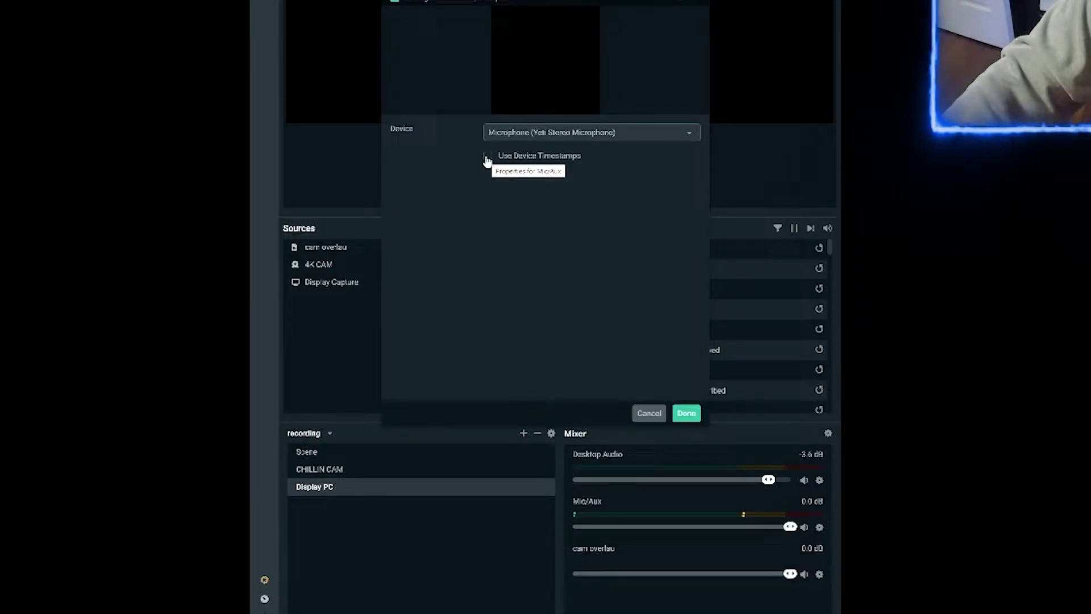
left_click(588, 132)
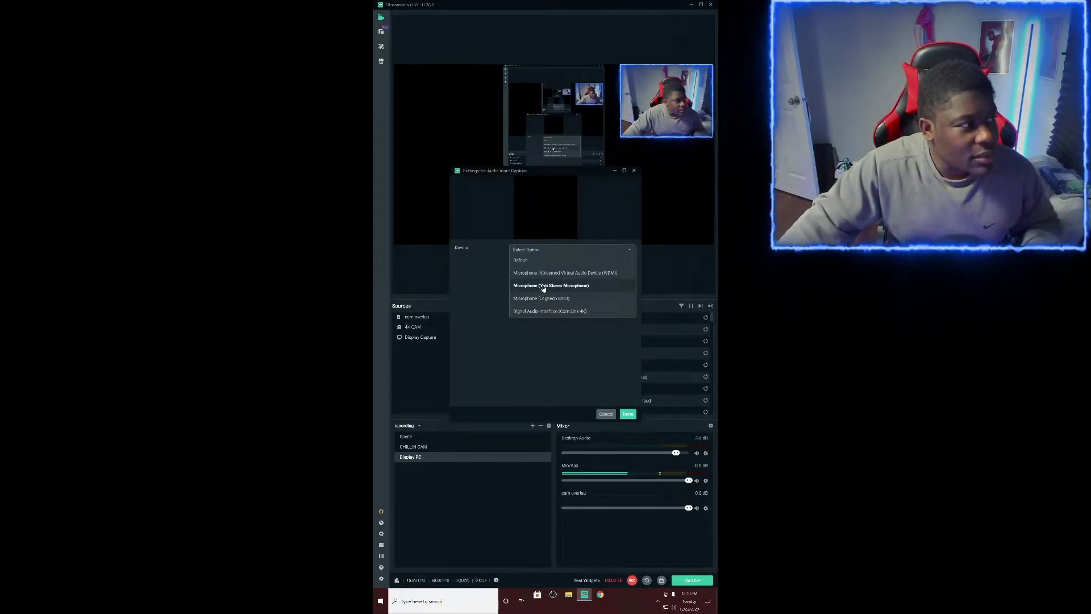
left_click(550, 284)
left_click(608, 415)
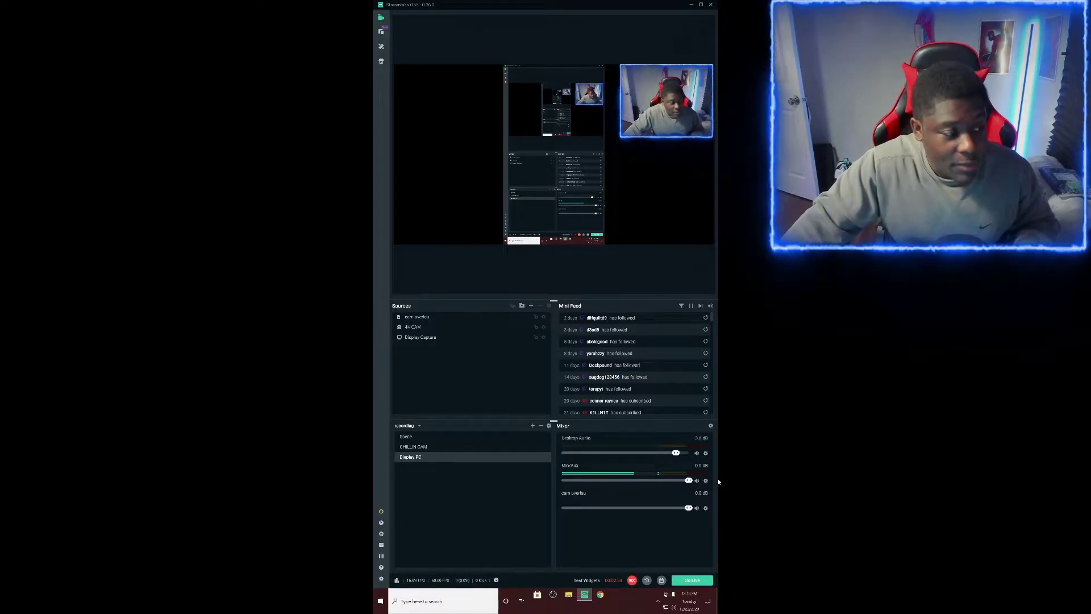
Step: Show the Mic/Aux filters from the Mixer, viewing Limiter then Noise Gate settings
right_click(673, 469)
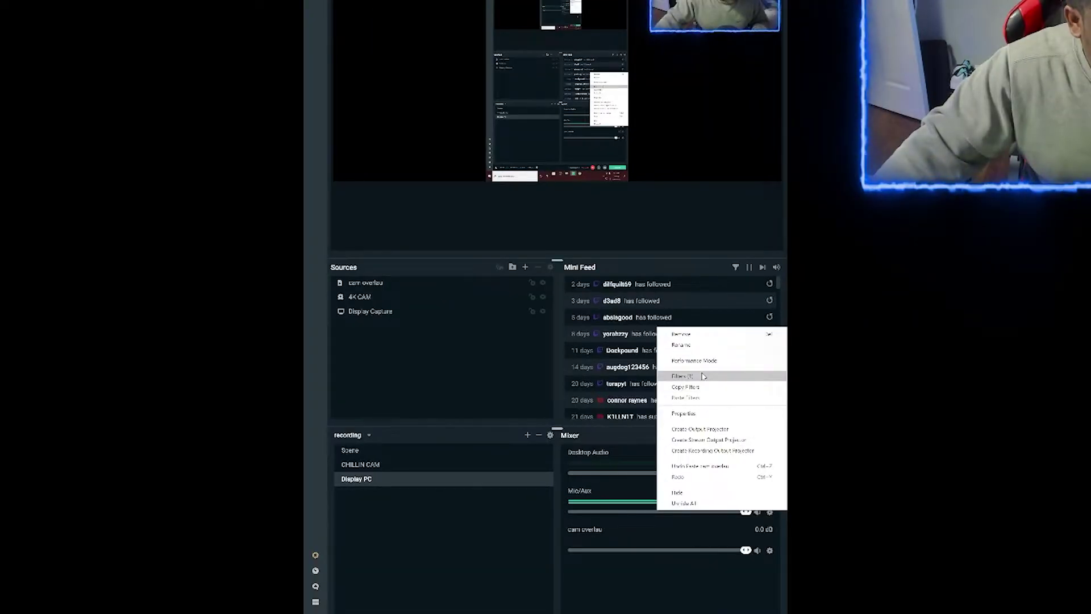
left_click(767, 527)
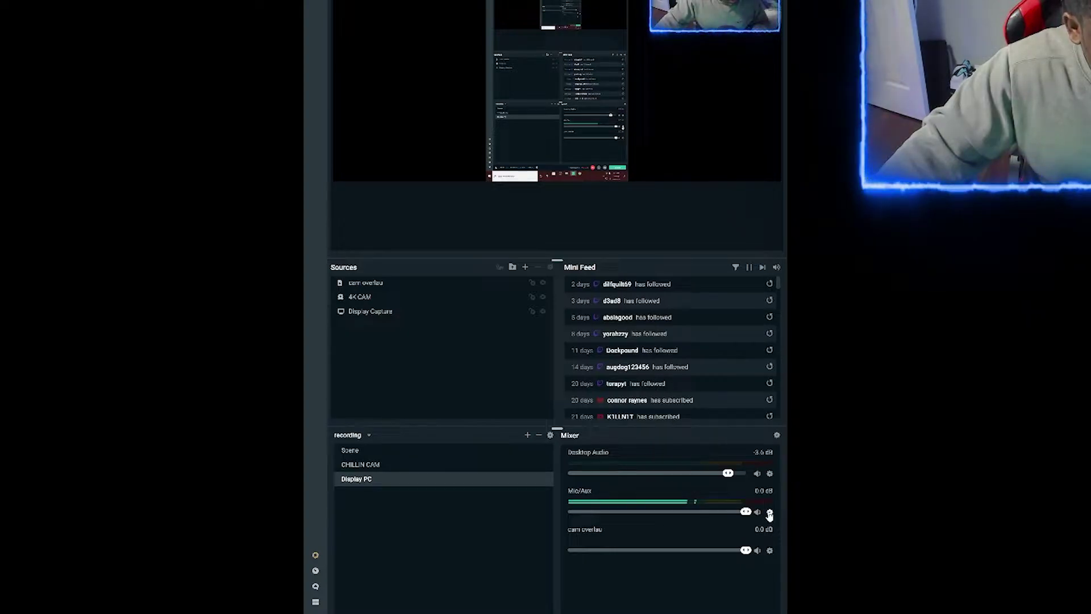
left_click(683, 376)
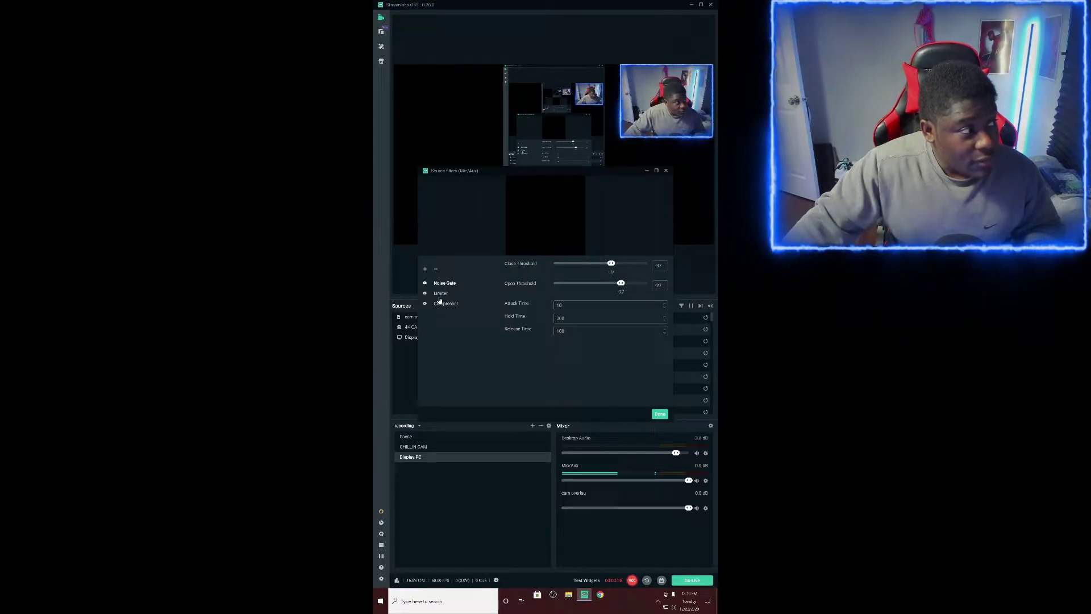
left_click(440, 293)
left_click(443, 282)
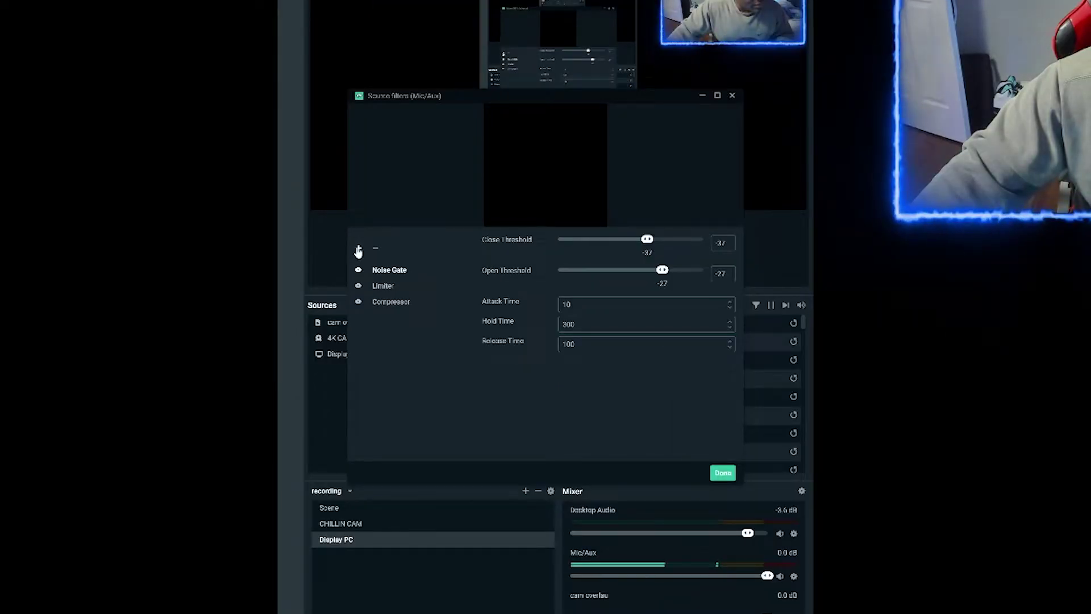
Step: Browse the available filter types to add, then cancel without adding one
left_click(359, 252)
left_click(441, 205)
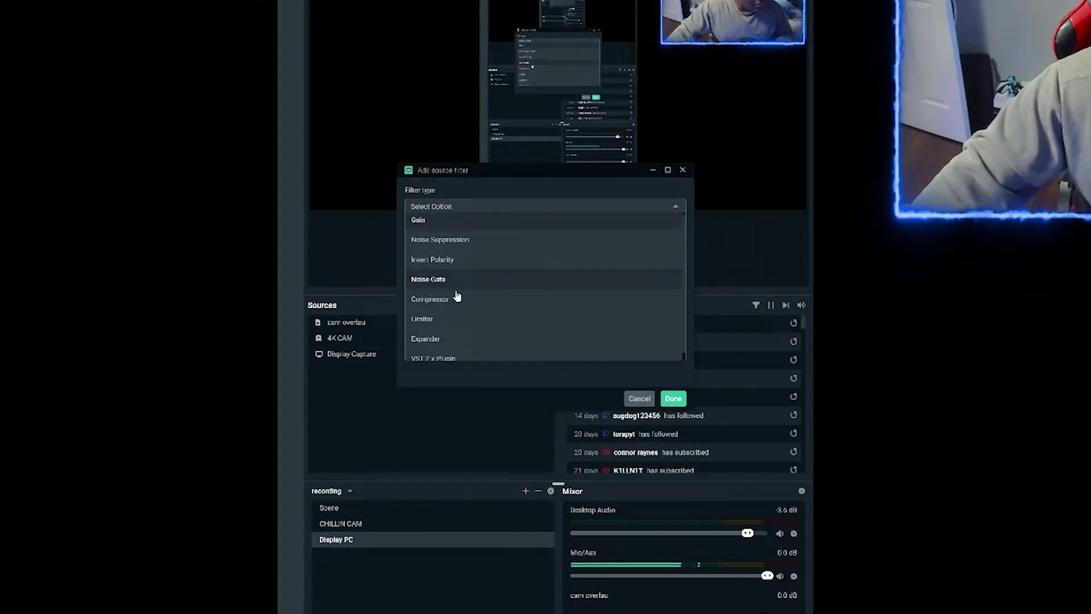
scroll(440, 332, "down", 1)
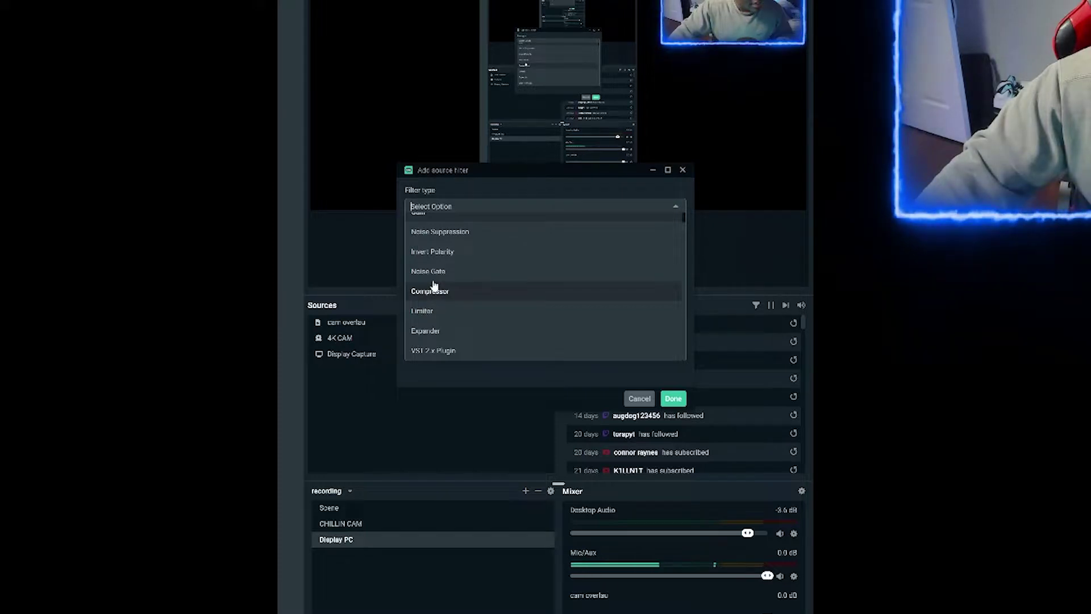
left_click(641, 398)
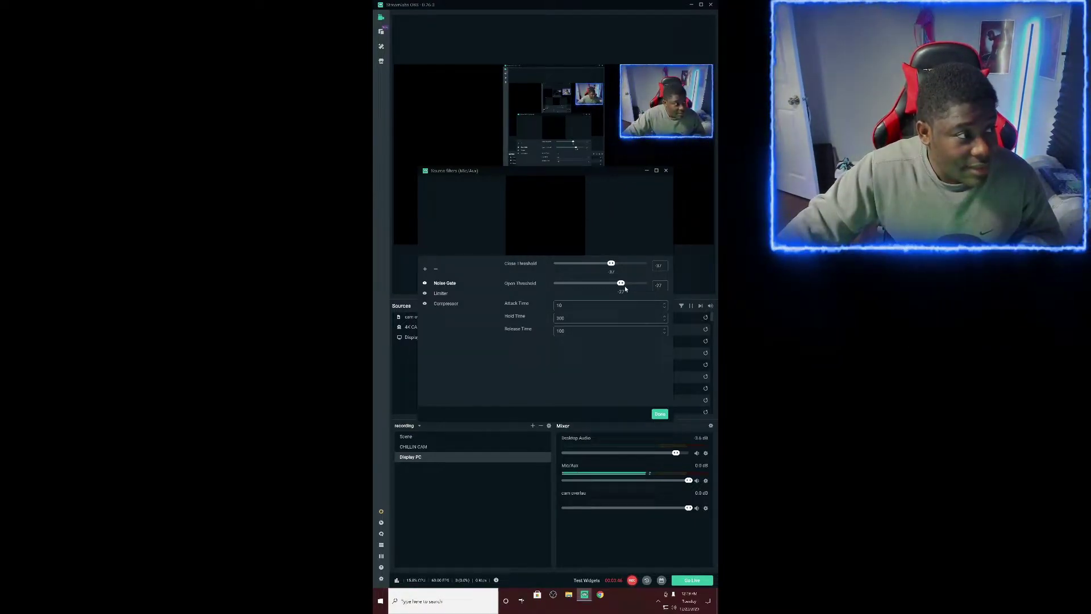
Step: Set the noise gate open threshold to about -26 and confirm with Done
left_click_drag(620, 283, 636, 284)
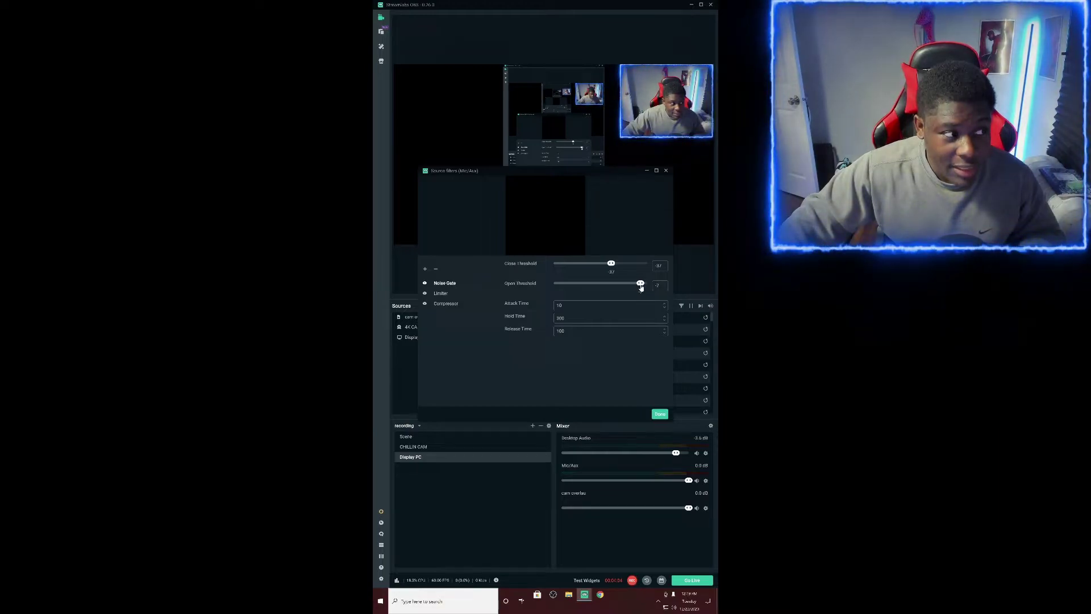
left_click_drag(638, 285, 625, 284)
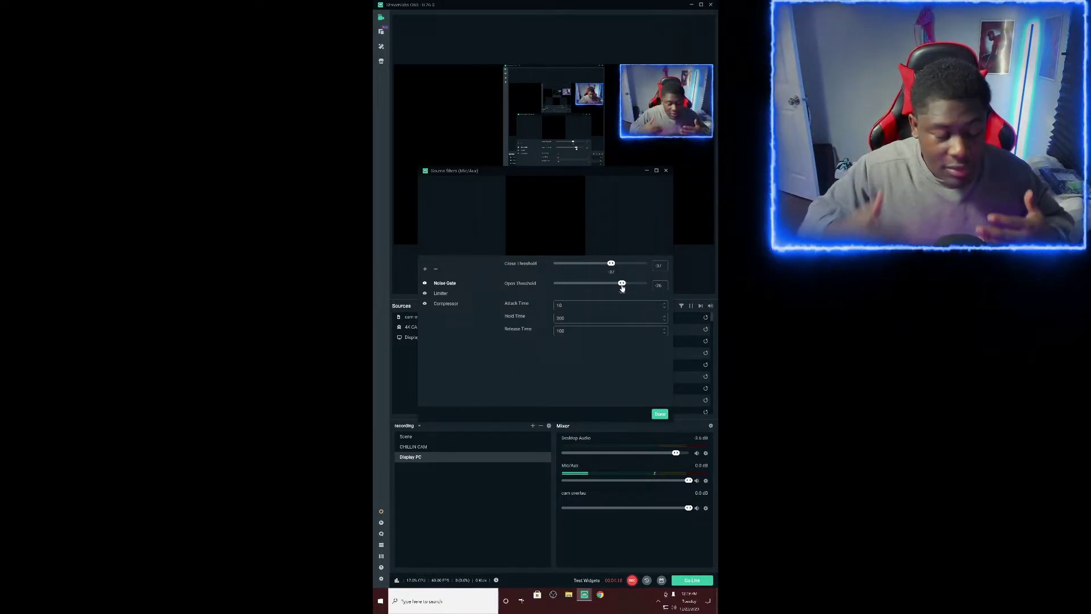
left_click(660, 415)
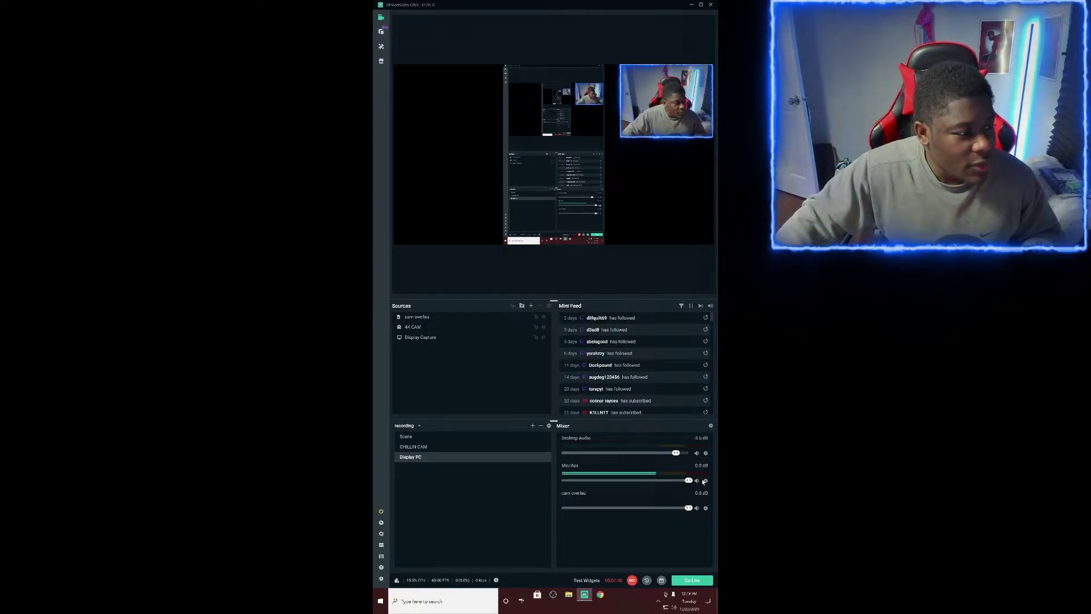
Step: Reopen the Mic/Aux filters window from the Mixer
right_click(626, 351)
left_click(649, 385)
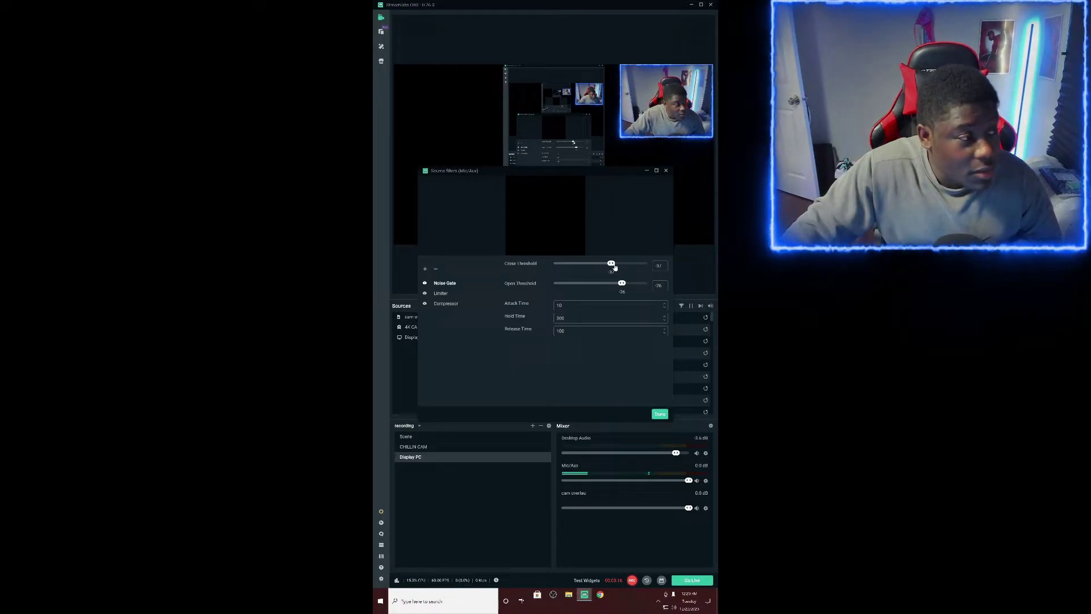
Step: Adjust the noise gate close threshold slider until it reads -40
left_click_drag(612, 264, 620, 266)
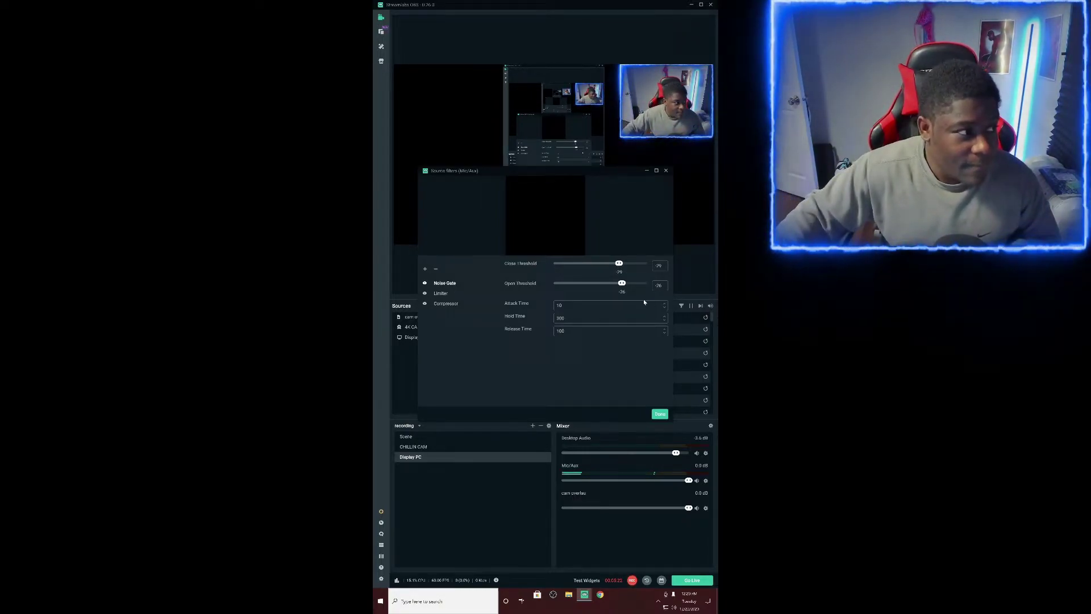
left_click_drag(619, 265, 630, 264)
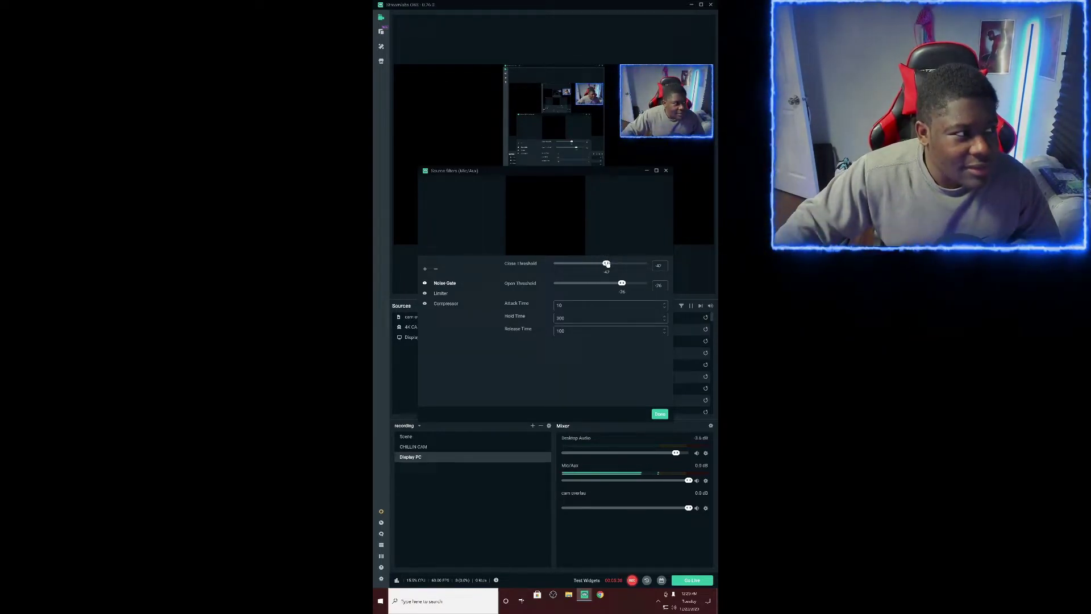
left_click_drag(606, 264, 607, 264)
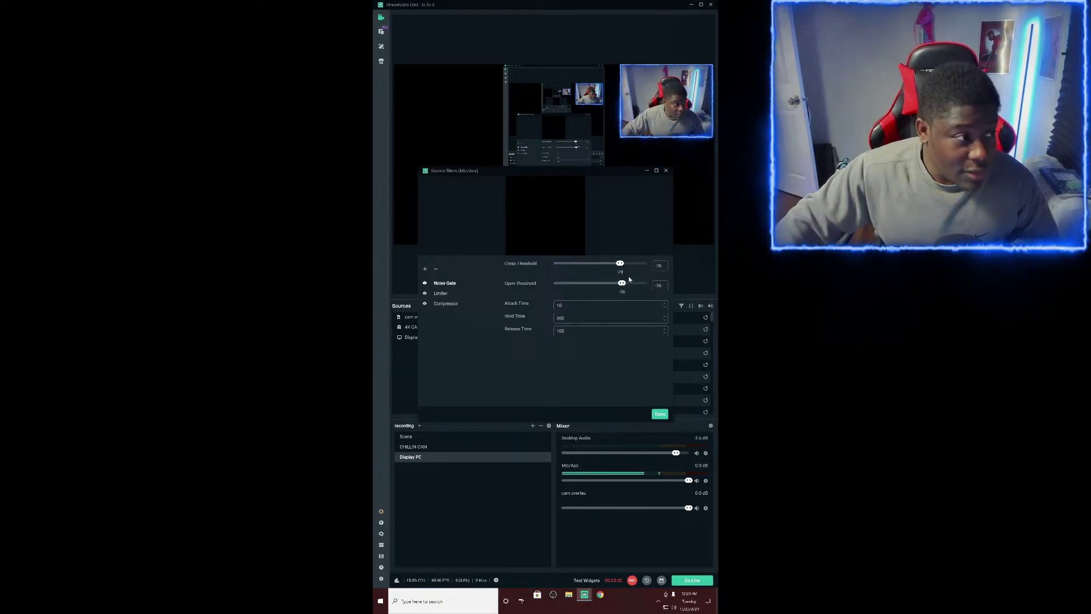
left_click_drag(619, 263, 610, 265)
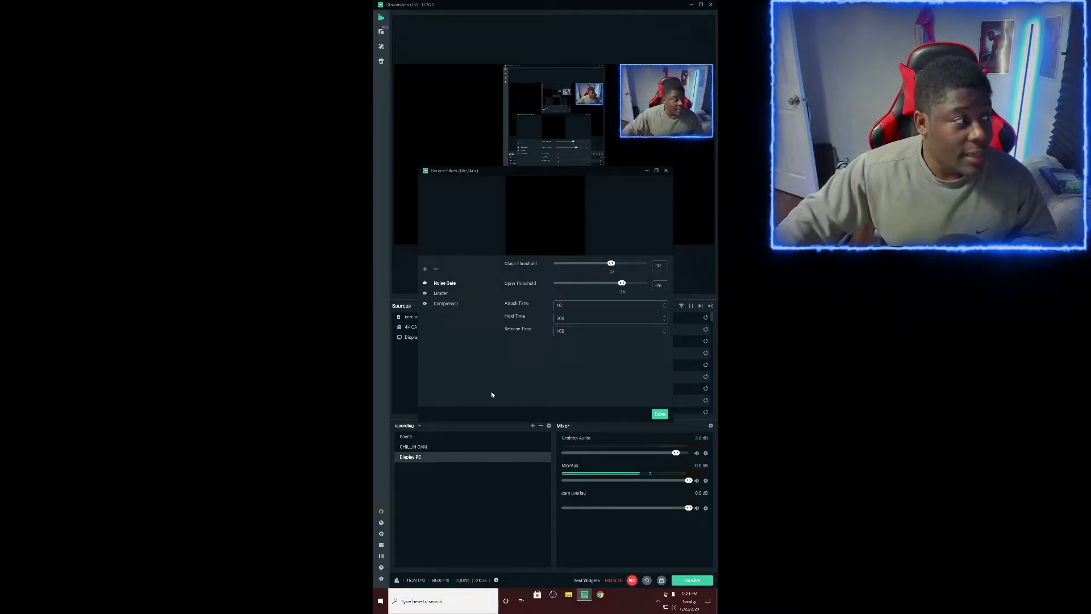
left_click_drag(610, 263, 607, 264)
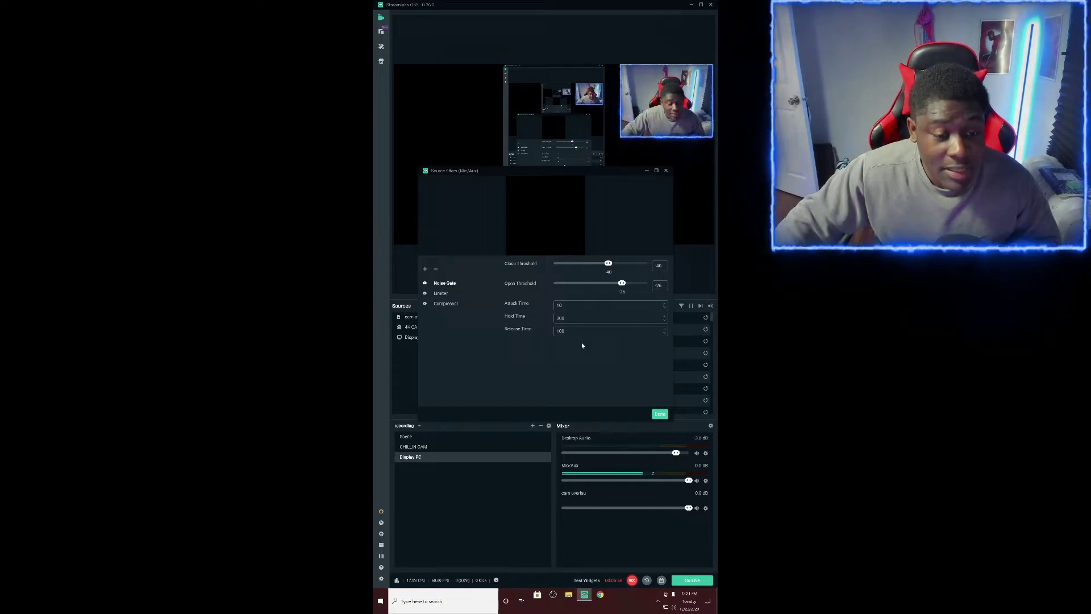
Step: Lower the Limiter threshold a few decibels below zero, moving the dialog down for access
left_click(441, 293)
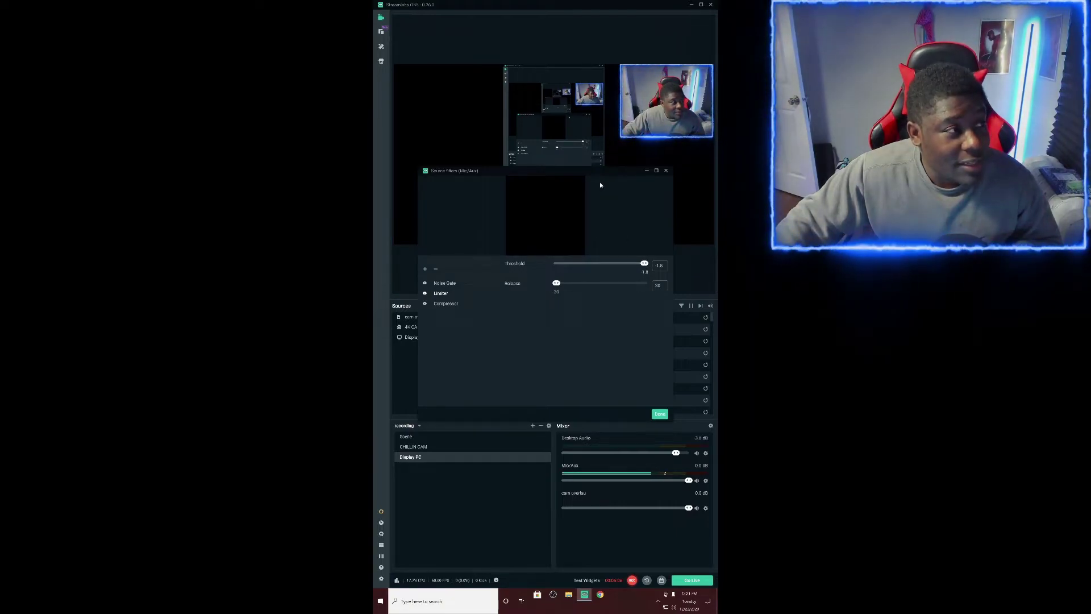
mouse_move(599, 171)
left_mouse_down()
mouse_move(552, 367)
mouse_move(567, 112)
left_mouse_up()
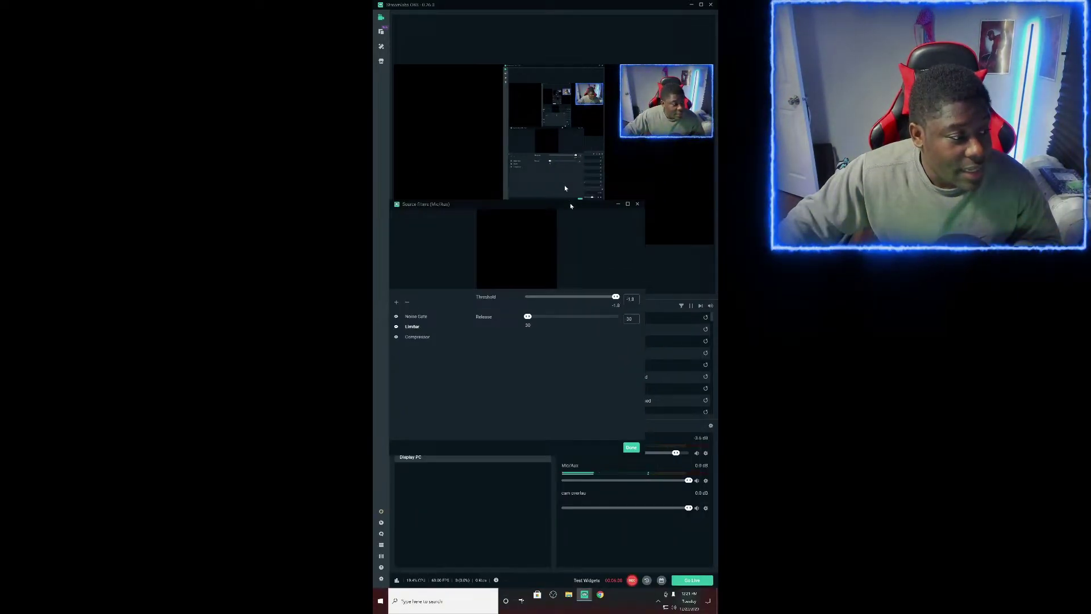
left_click_drag(608, 205, 606, 205)
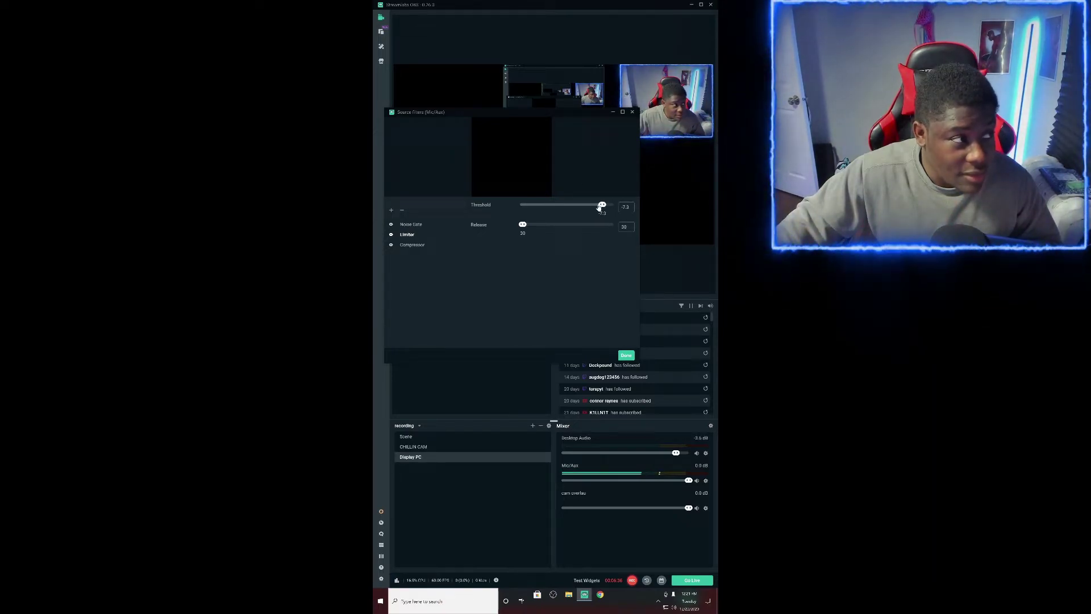
left_click_drag(582, 206, 572, 205)
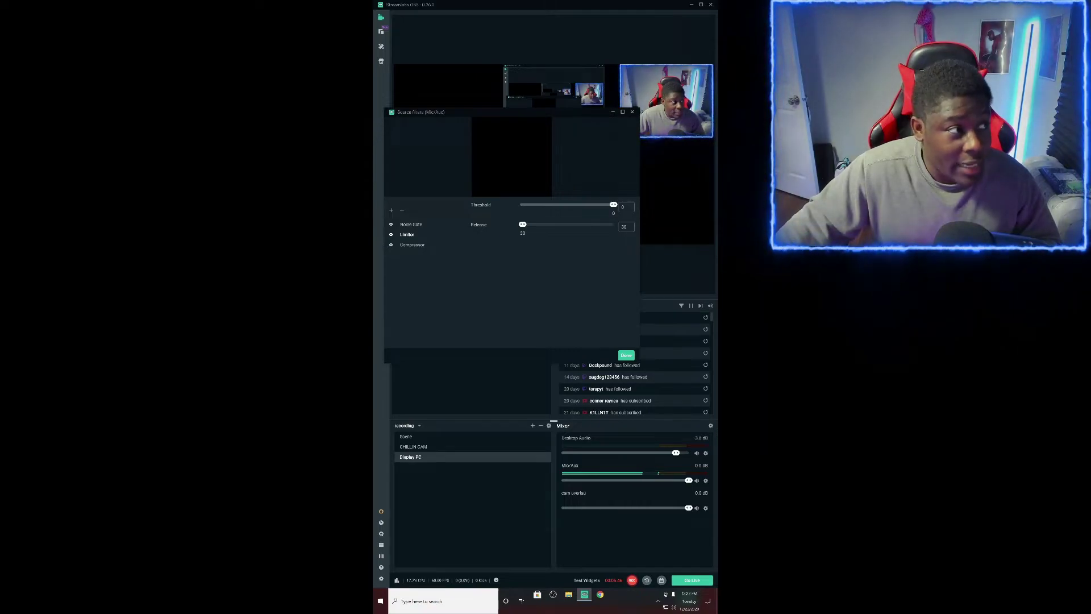
left_click_drag(605, 206, 602, 205)
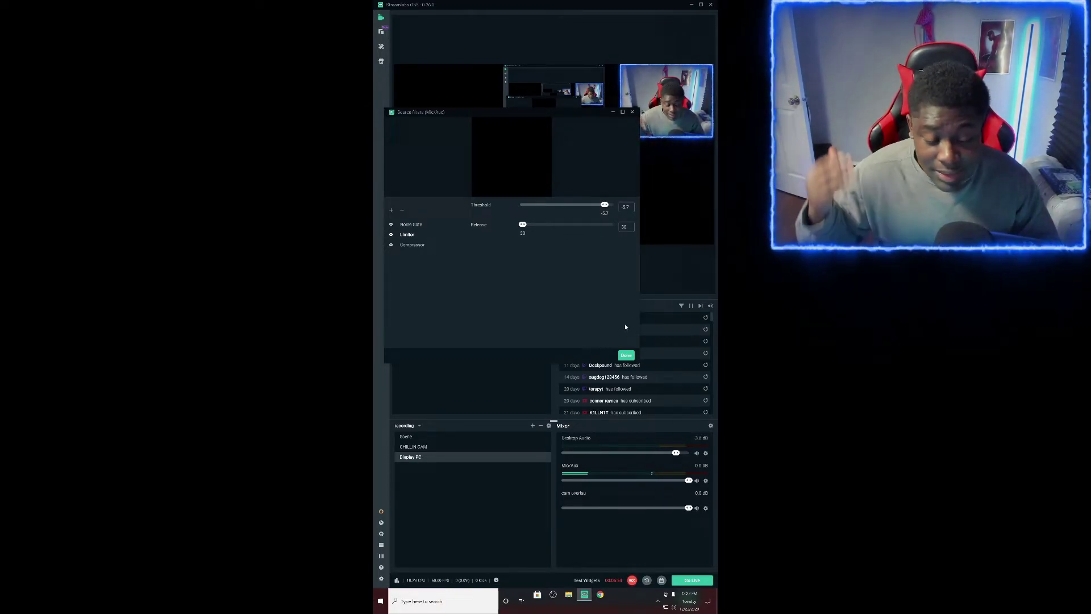
Step: Review the Compressor values (ratio 3, threshold -20.6), then return to Noise Gate
left_click(412, 245)
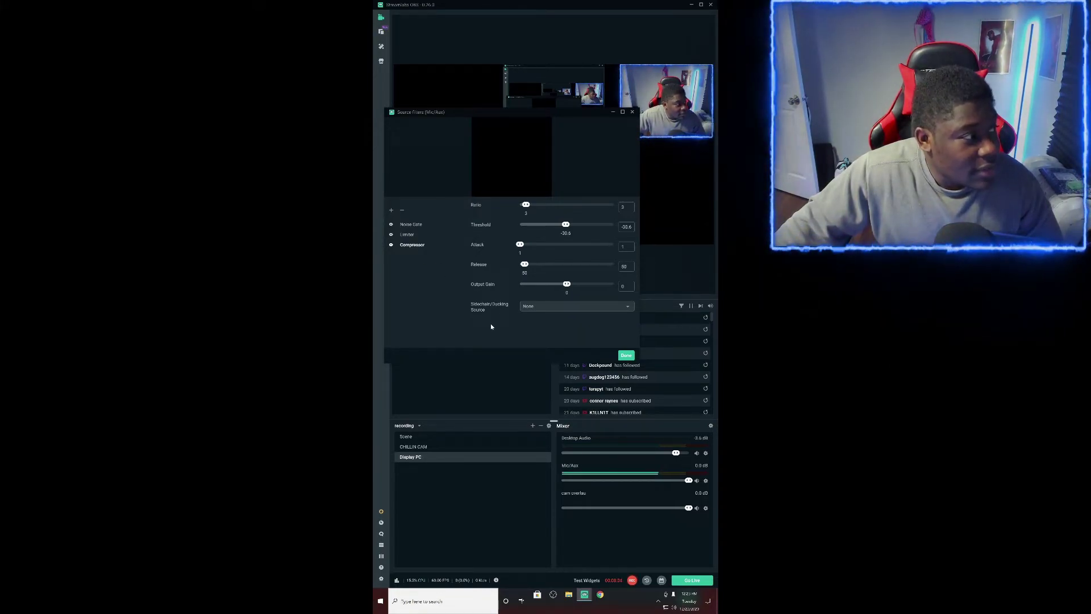
left_click(407, 226)
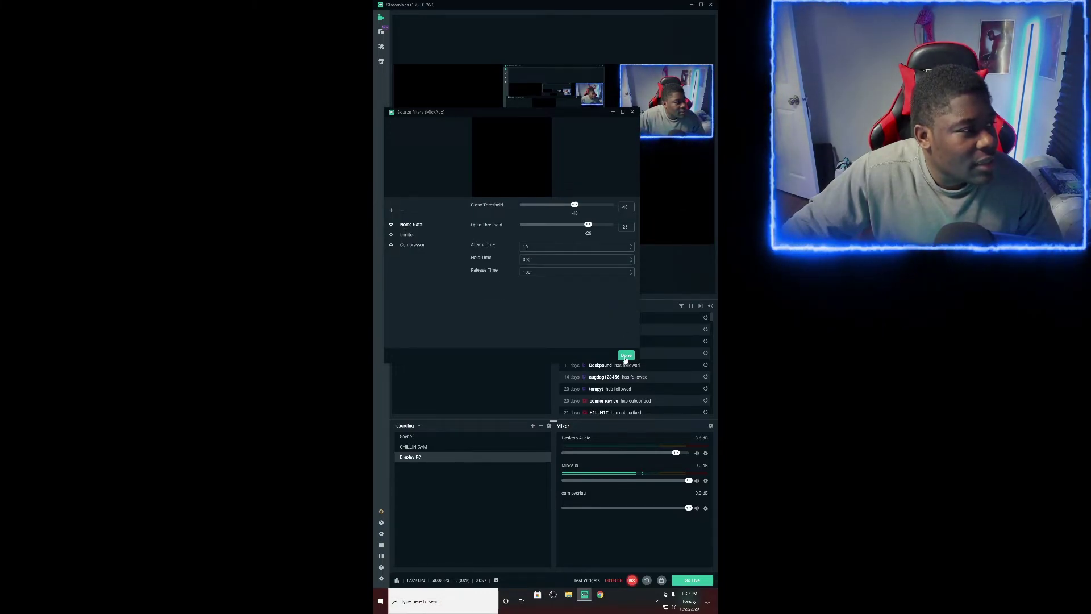
Step: Close the Mic/Aux Source filters dialog with Done
left_click(626, 357)
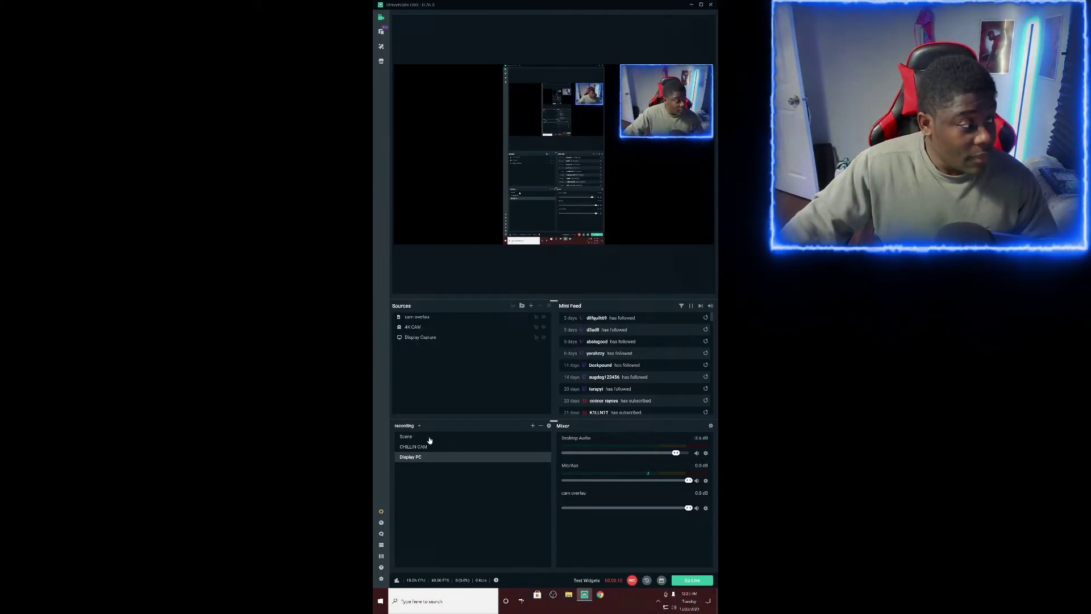